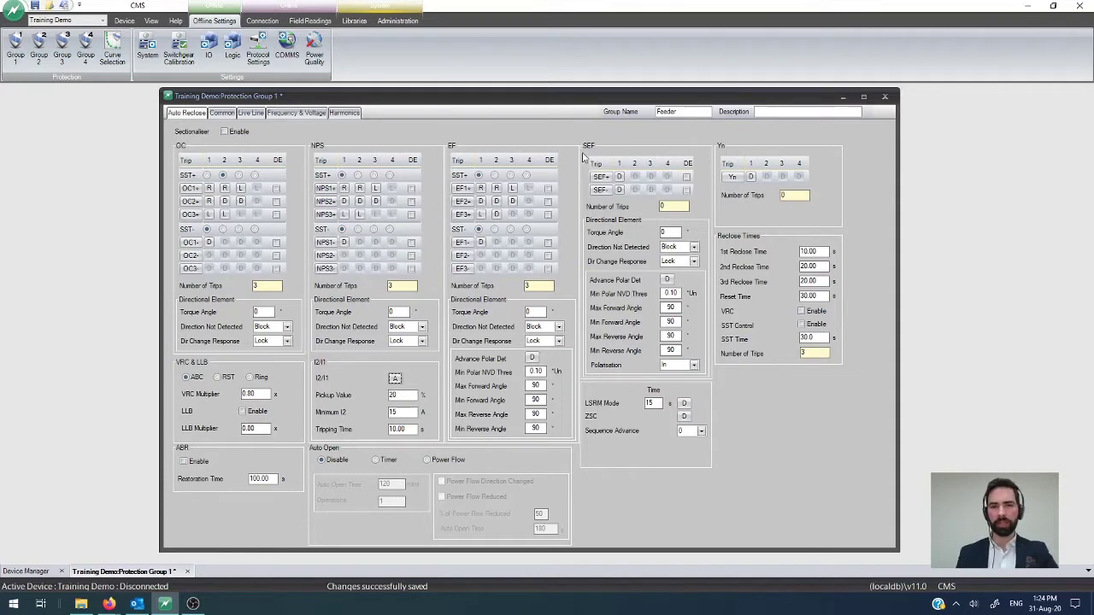
click(617, 176)
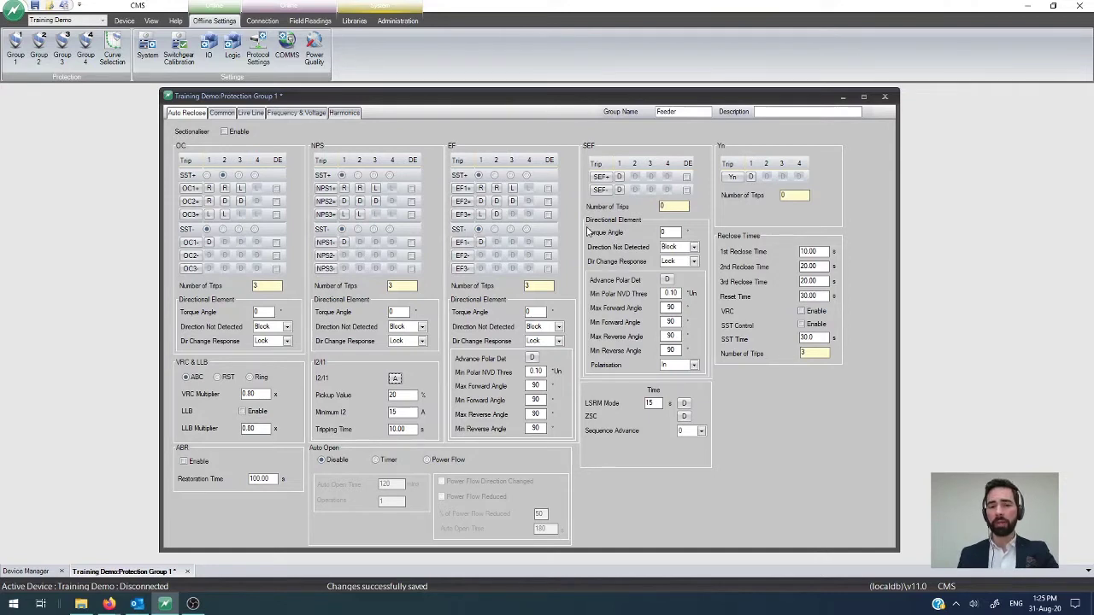
double_click(672, 231)
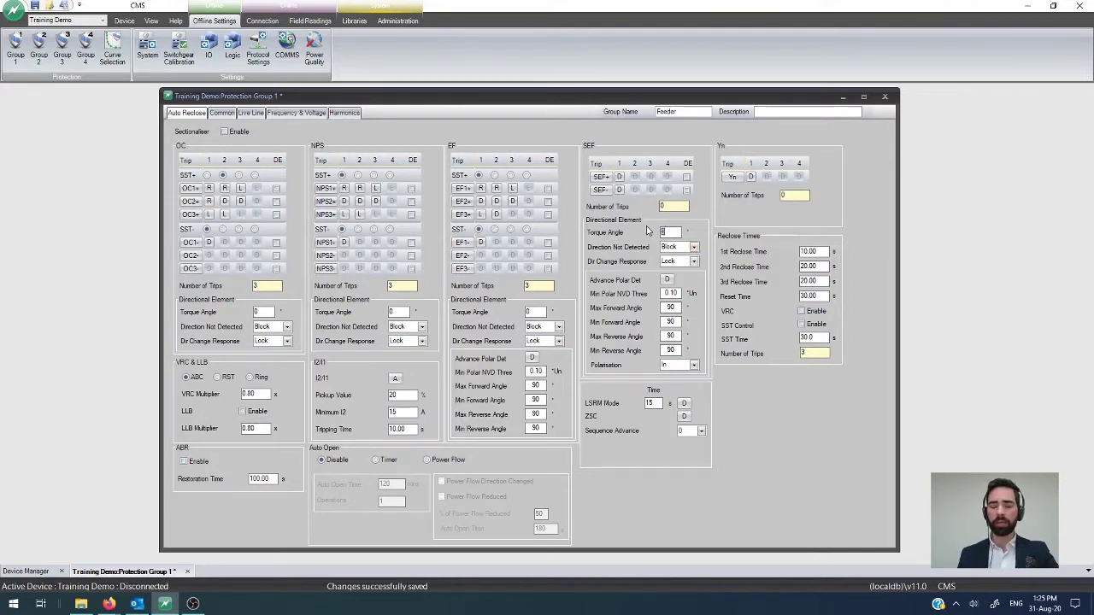
double_click(673, 230)
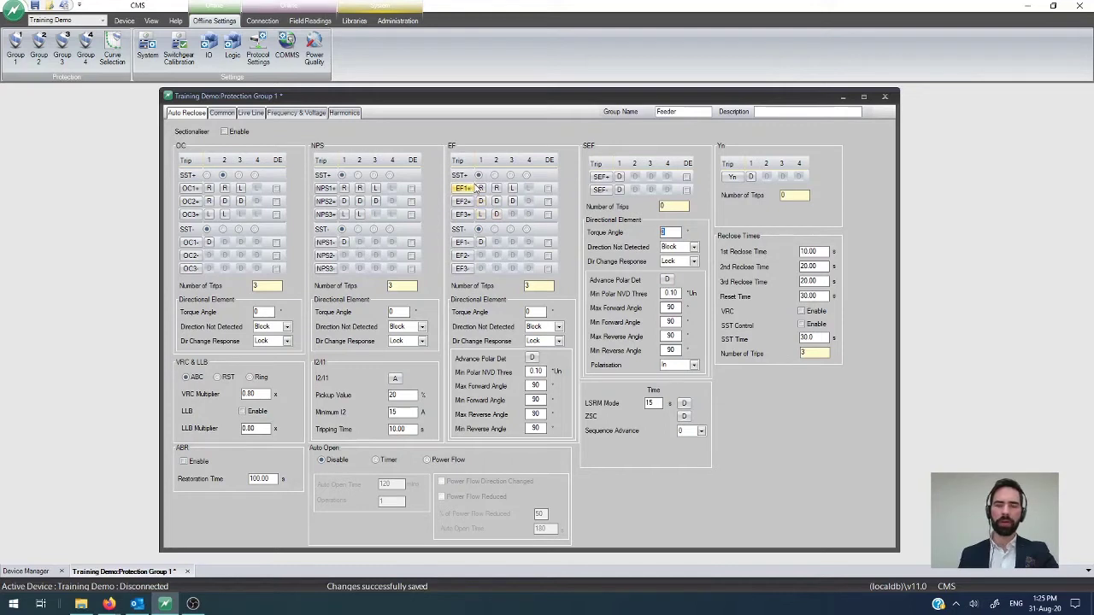
Step: Try setting the first SEF+ trip to reclose (R) and the second to lockout (L)
click(619, 176)
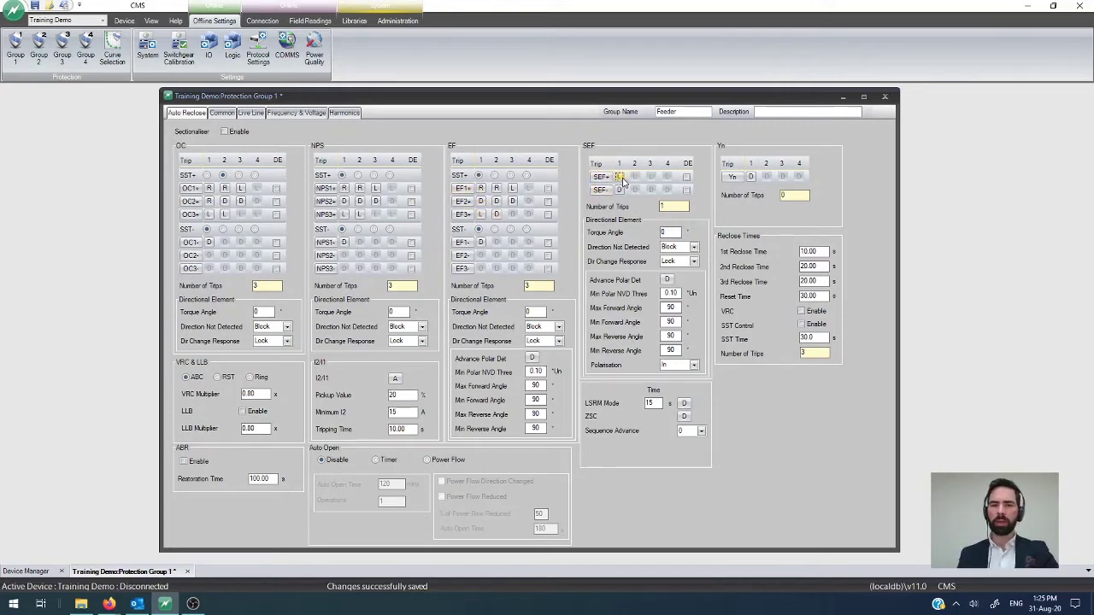
click(634, 176)
click(651, 176)
click(650, 176)
click(635, 176)
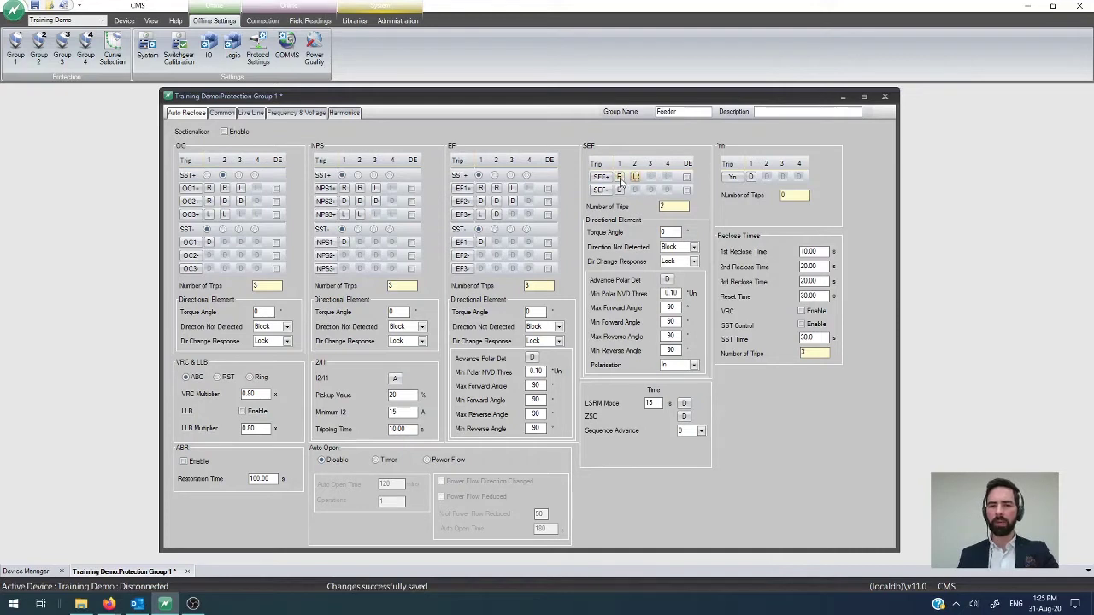
click(619, 176)
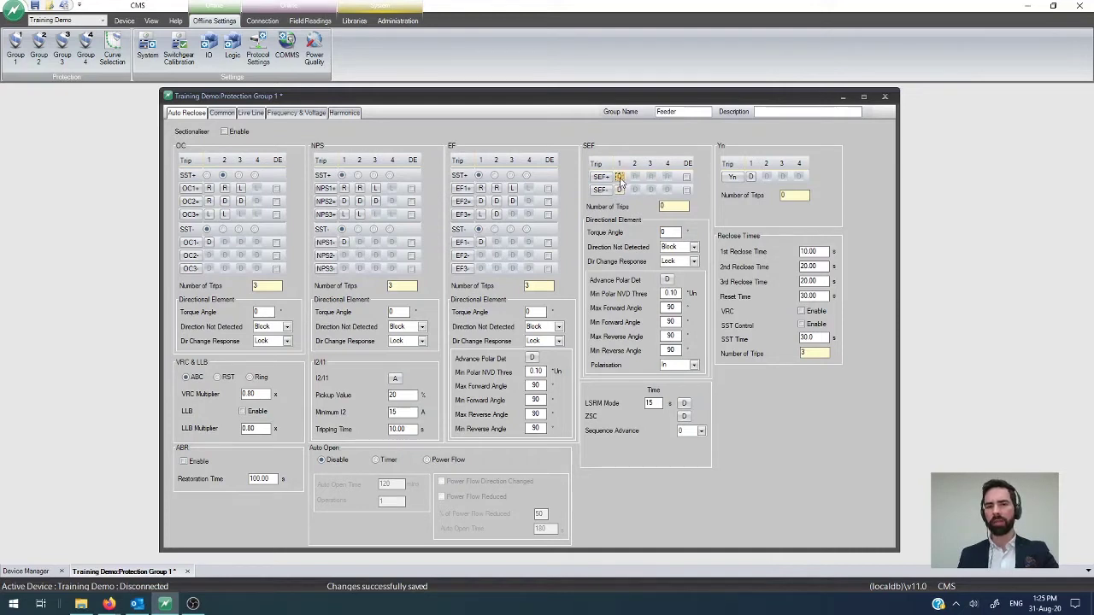
Step: Set the first SEF+ and SEF- trips to lockout (L), with the directional element (DE) enabled for SEF+ only
click(620, 176)
click(620, 176)
click(621, 176)
click(622, 177)
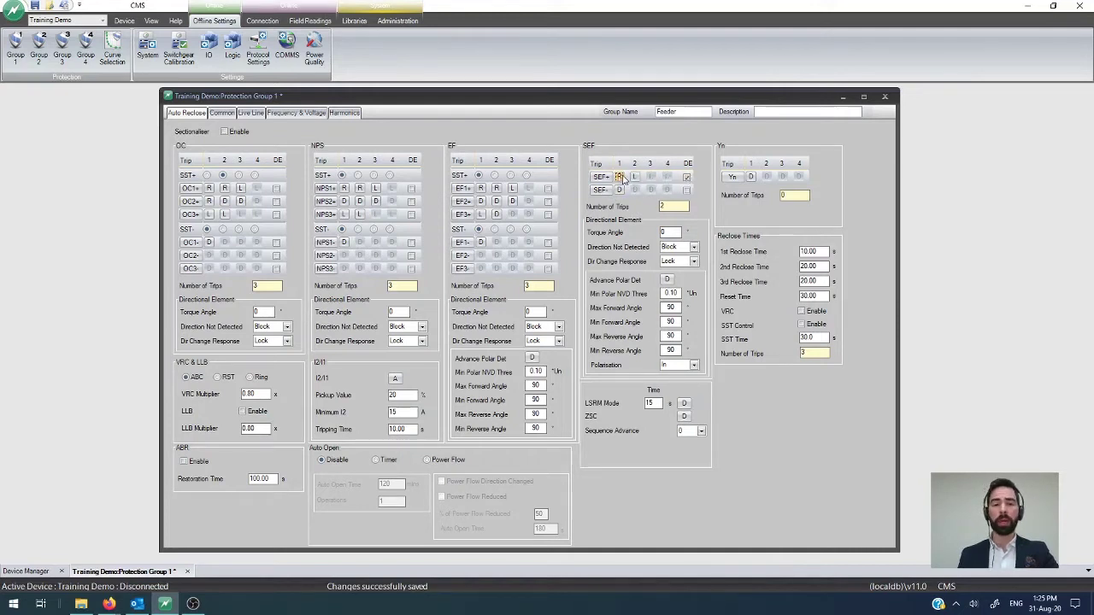
click(620, 176)
click(621, 176)
click(621, 177)
click(620, 176)
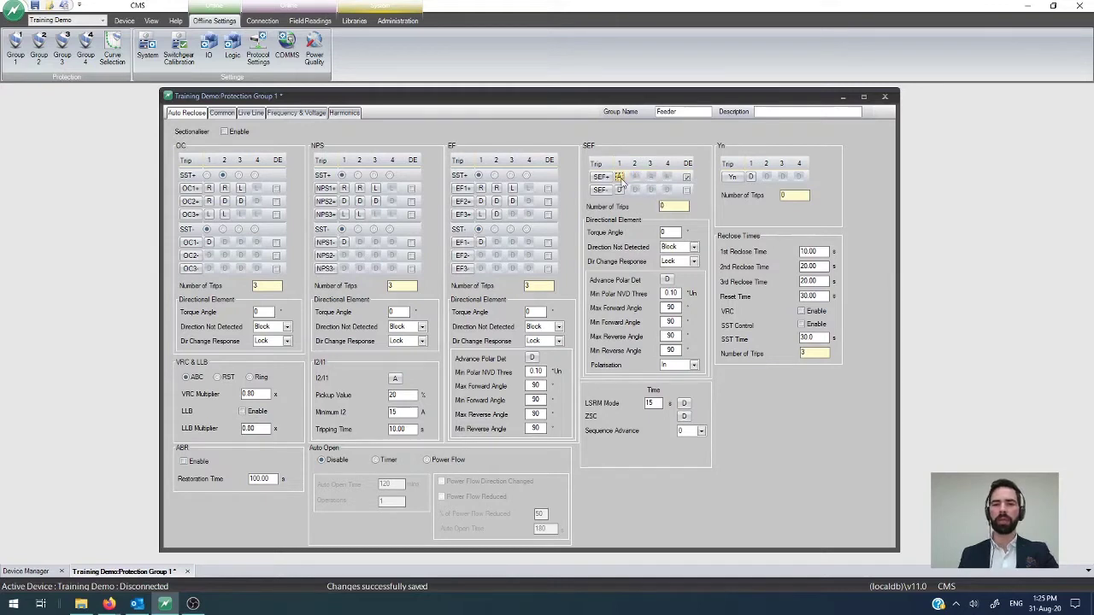
click(621, 176)
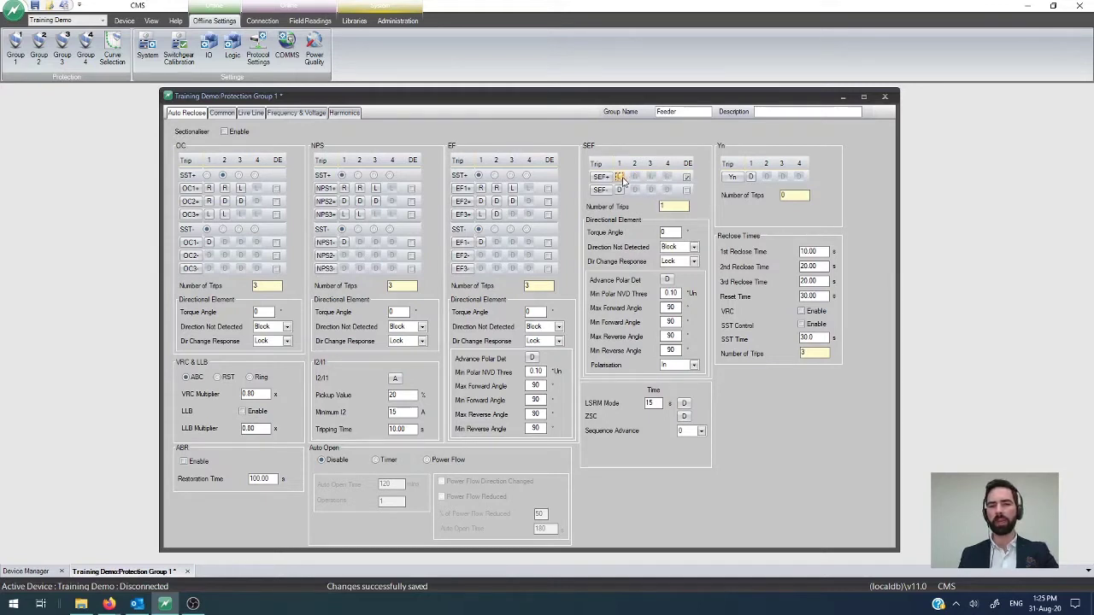
click(621, 176)
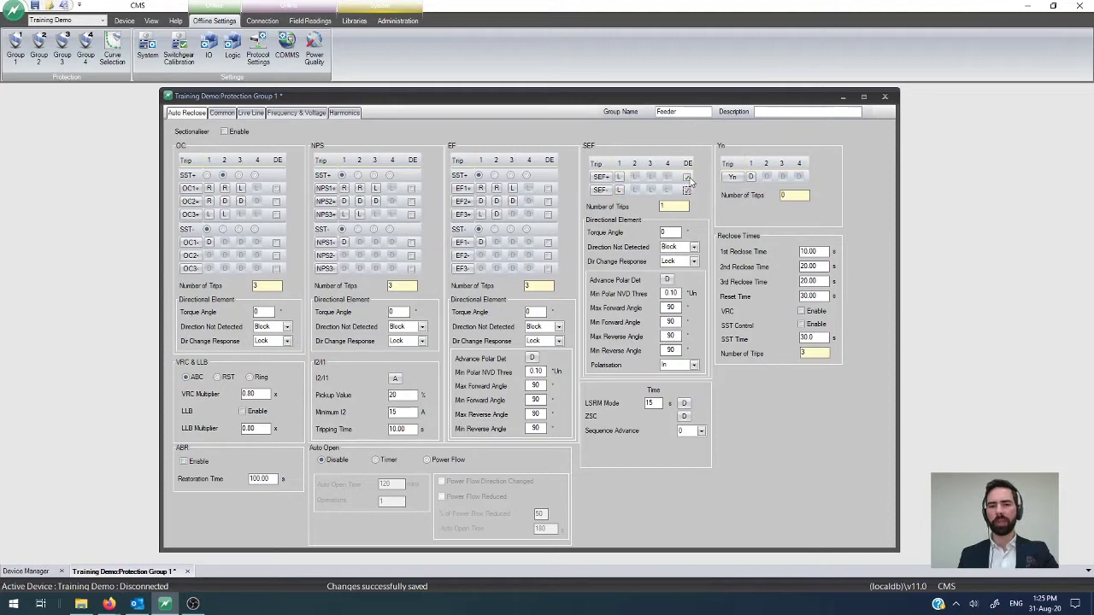
click(686, 177)
click(687, 177)
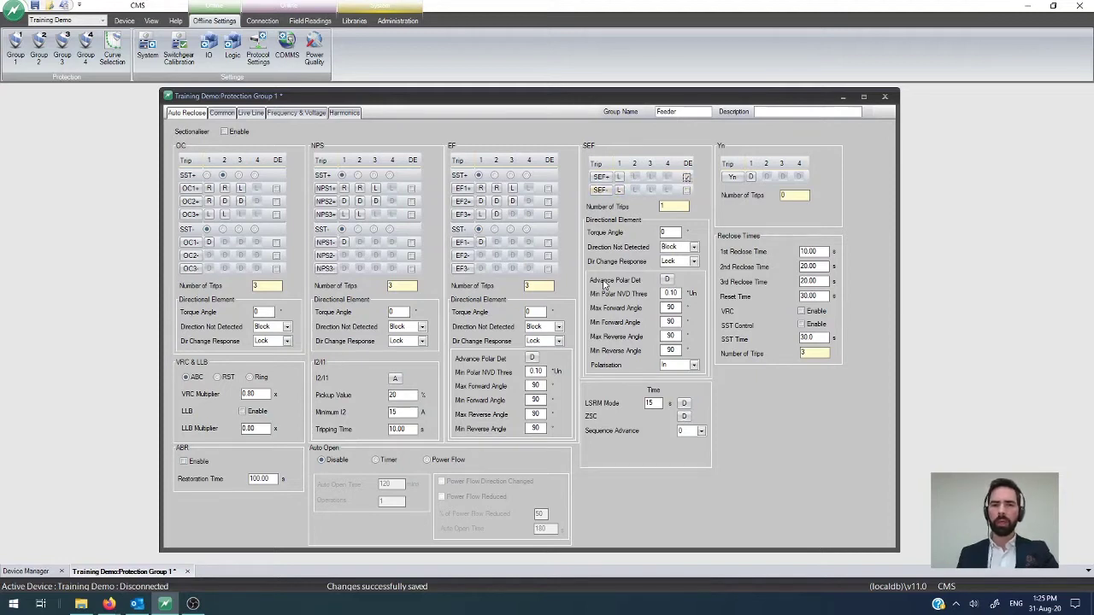
Step: In the SEF directional element, keep Direction Not Detected at Block and set Dir Change Response to Dynamic
double_click(672, 231)
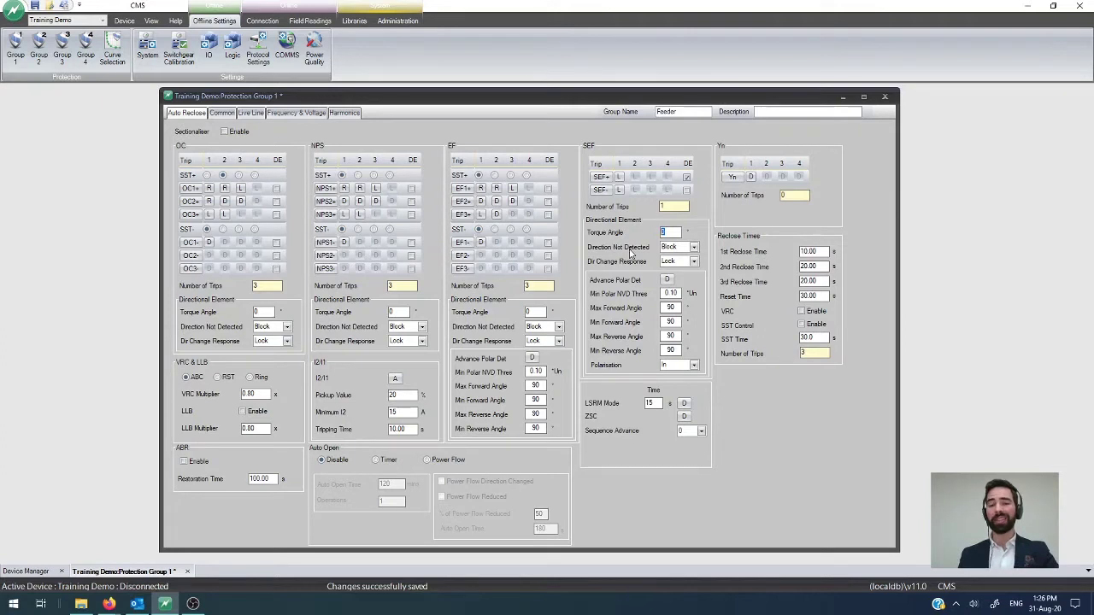
click(694, 248)
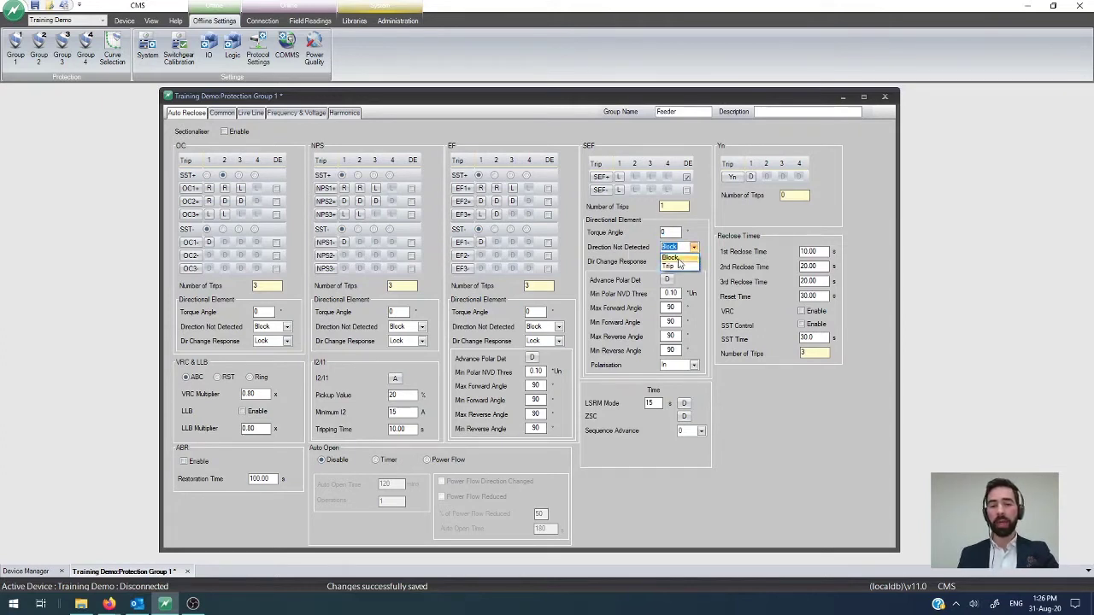
click(696, 253)
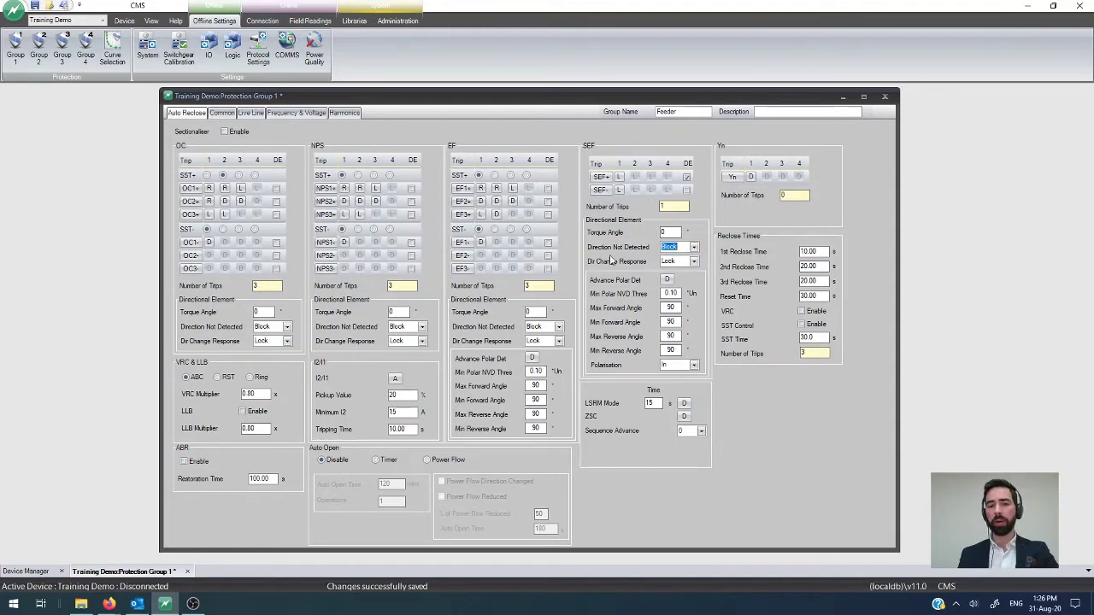
click(674, 262)
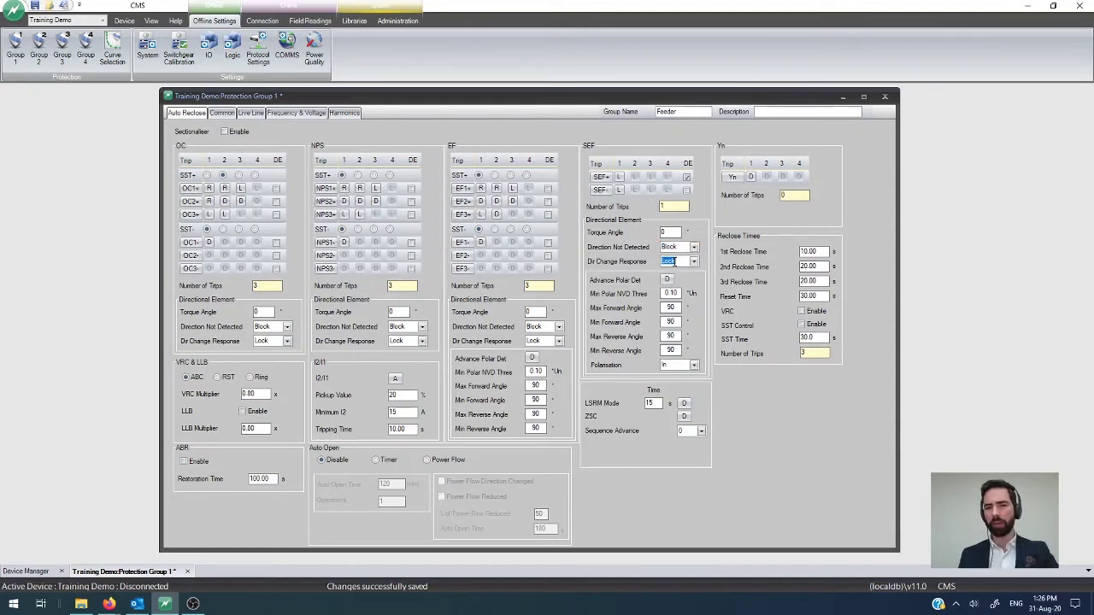
click(693, 261)
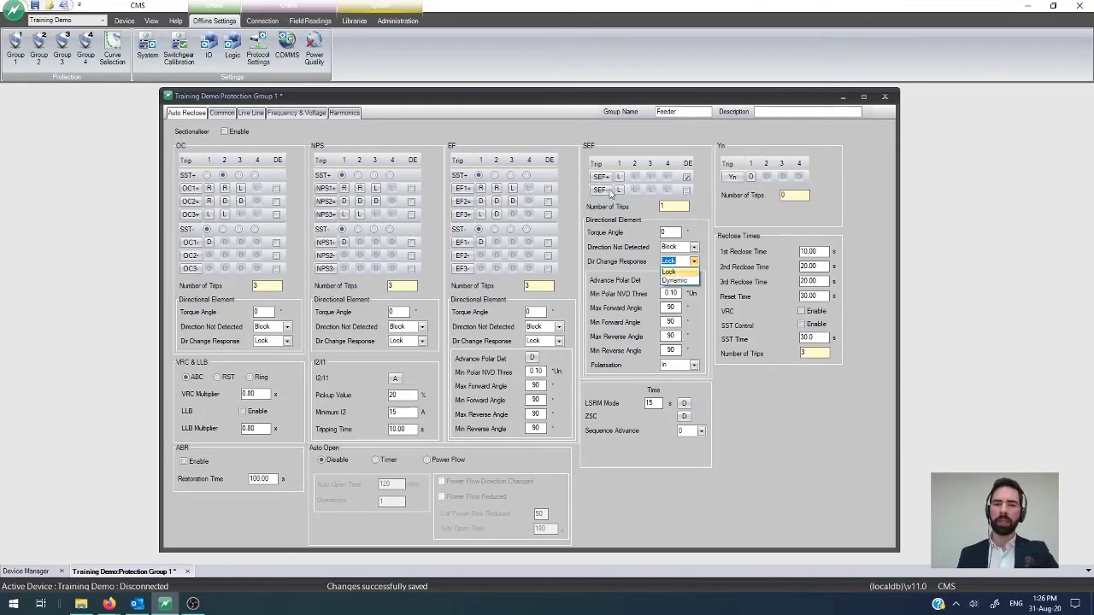
click(682, 280)
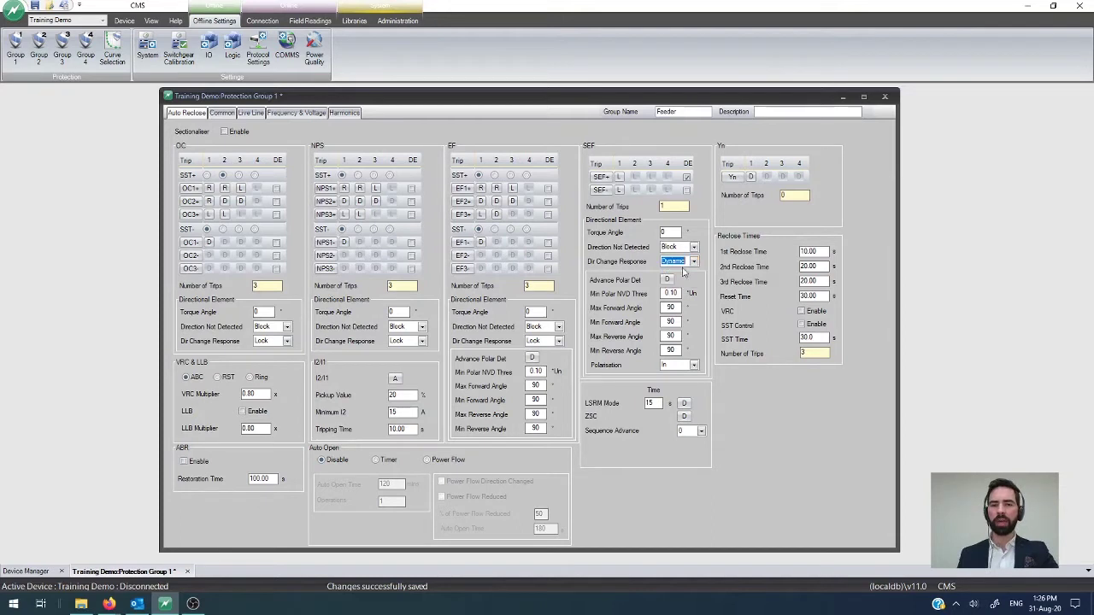
click(693, 261)
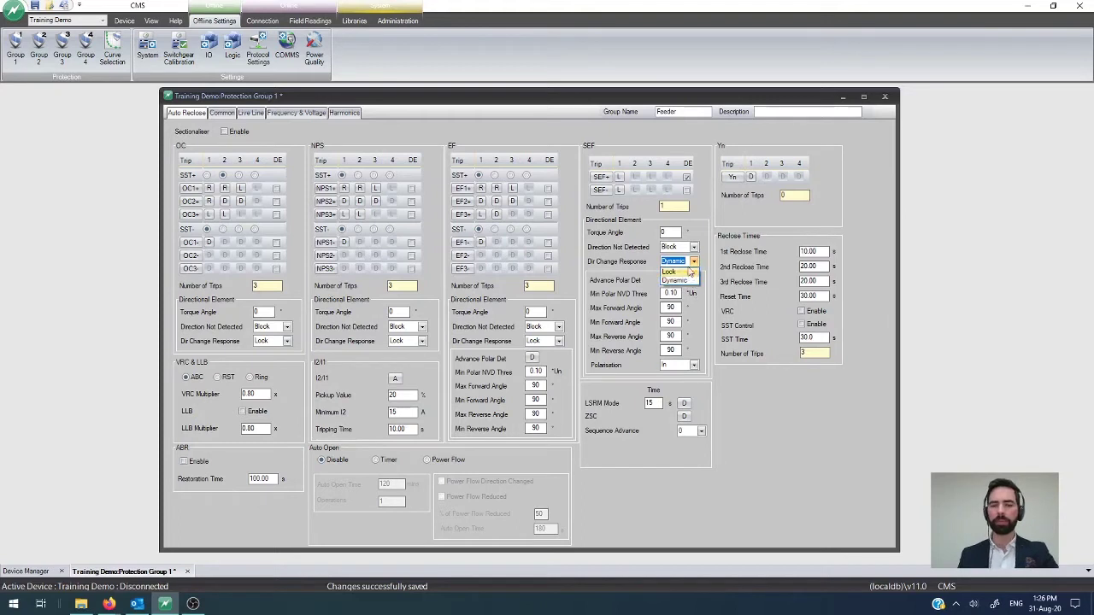
click(689, 280)
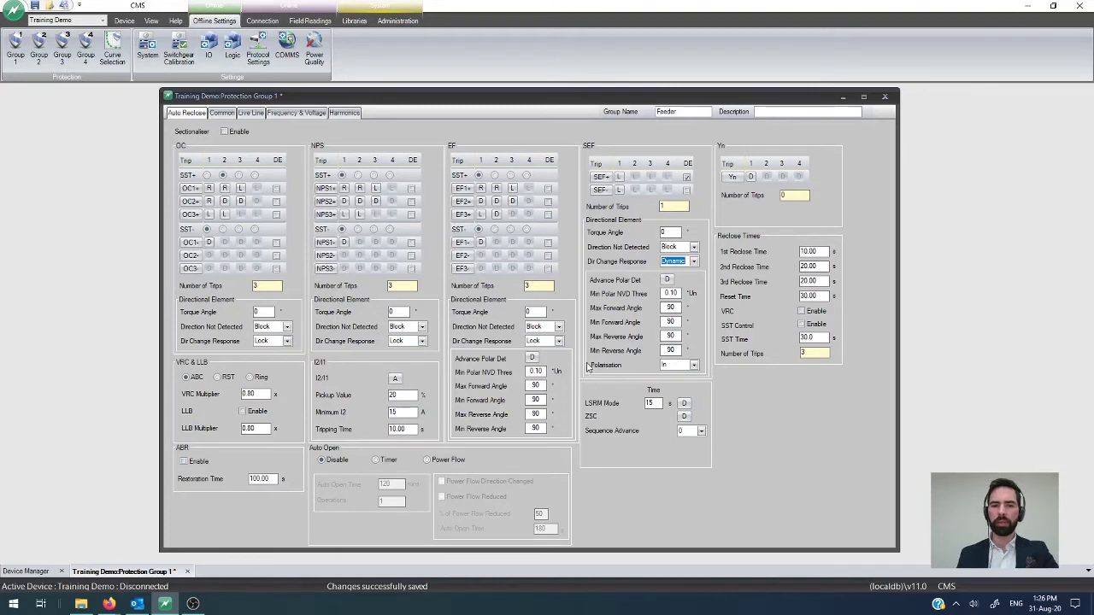
Step: Try the In cos θ polarisation option for the SEF directional element
click(694, 366)
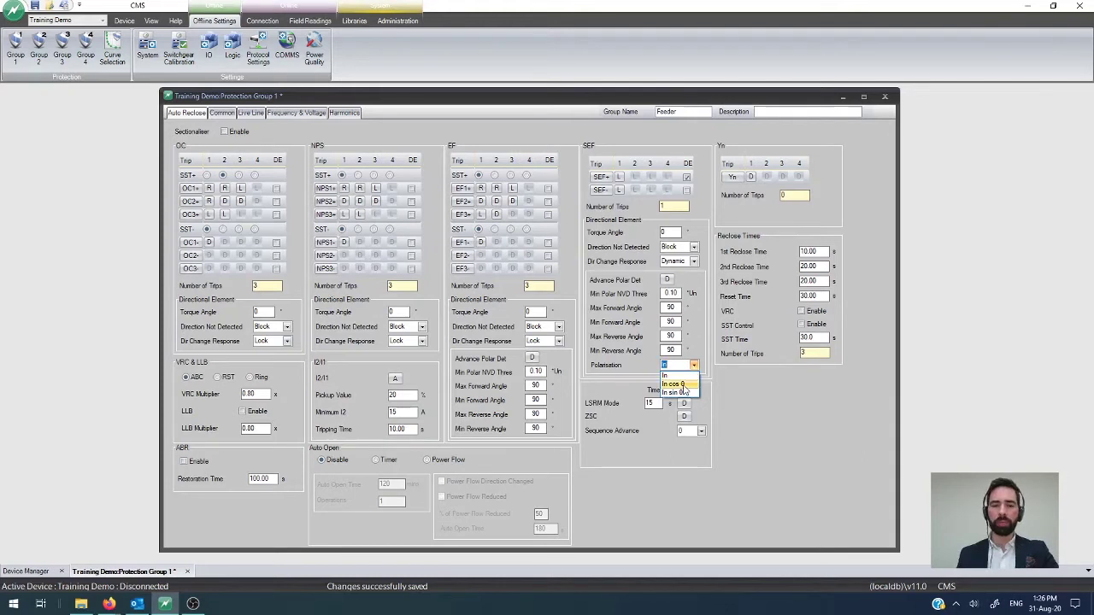
click(675, 385)
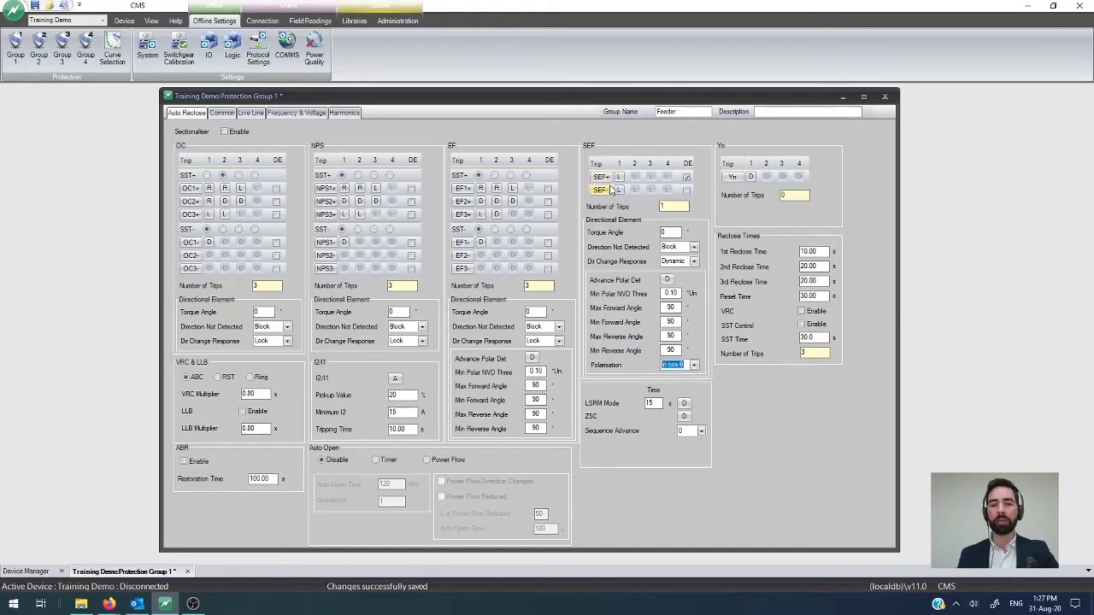
click(695, 367)
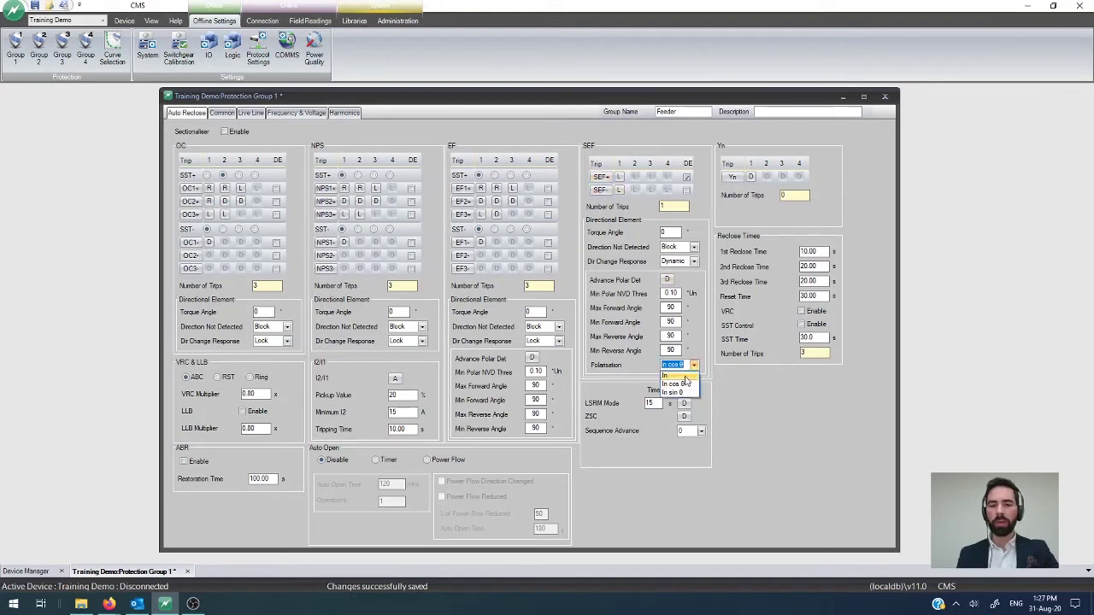
click(682, 376)
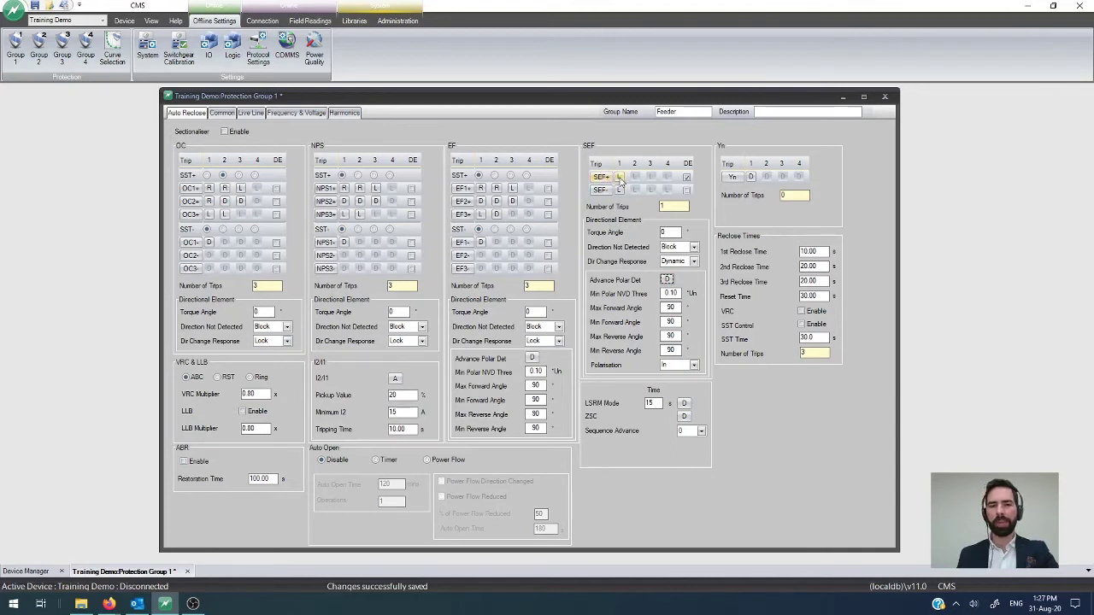
Step: Enable Advance Polar Det (E) for SEF and set its Polarisation to In cos θ
click(618, 178)
click(666, 280)
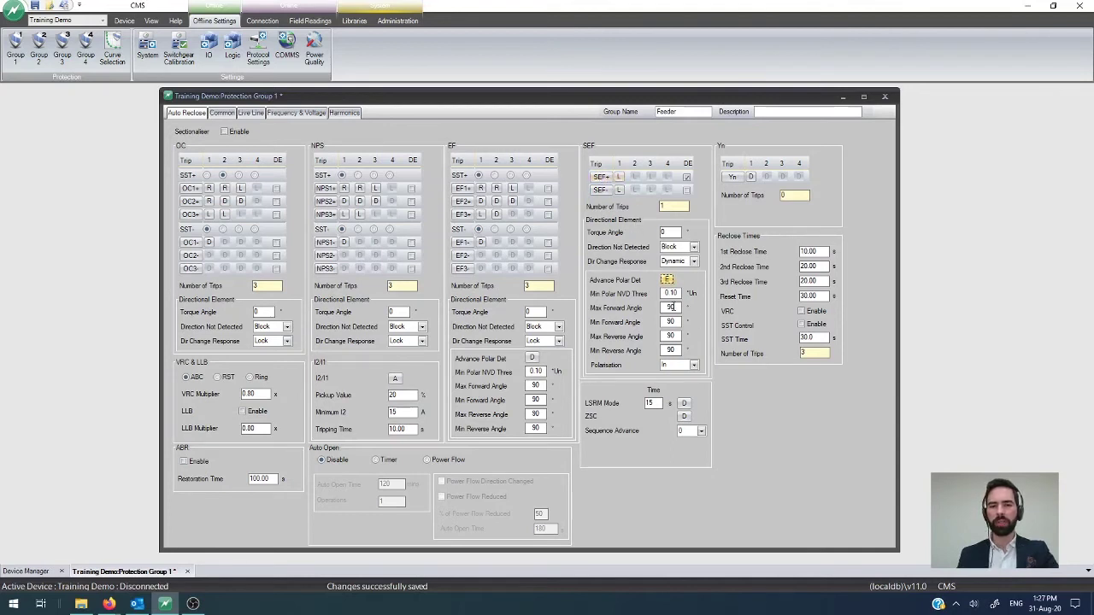
click(693, 365)
click(677, 384)
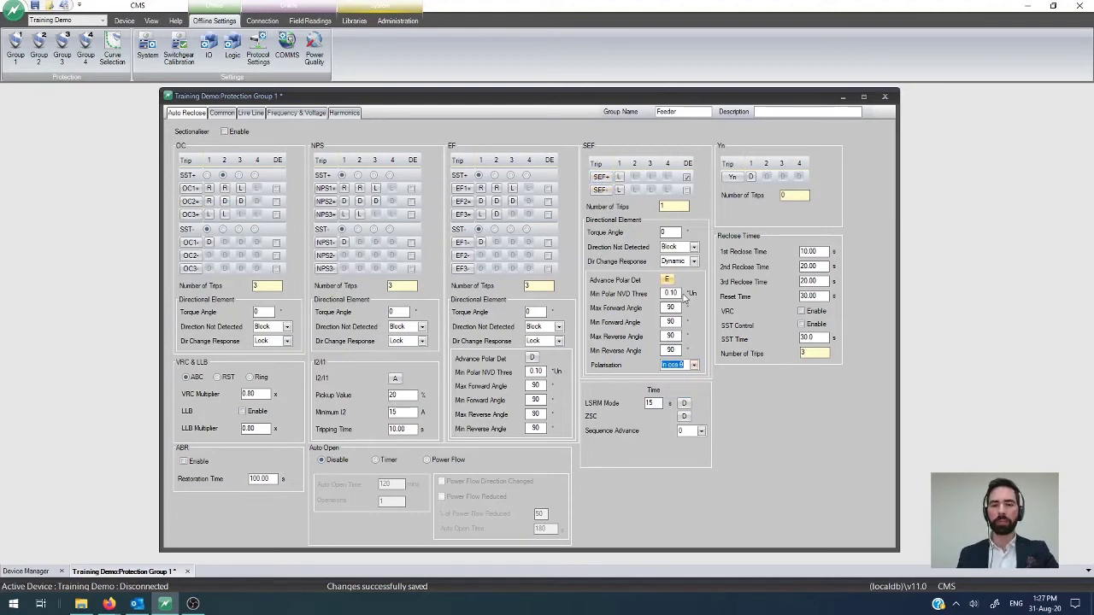
click(667, 283)
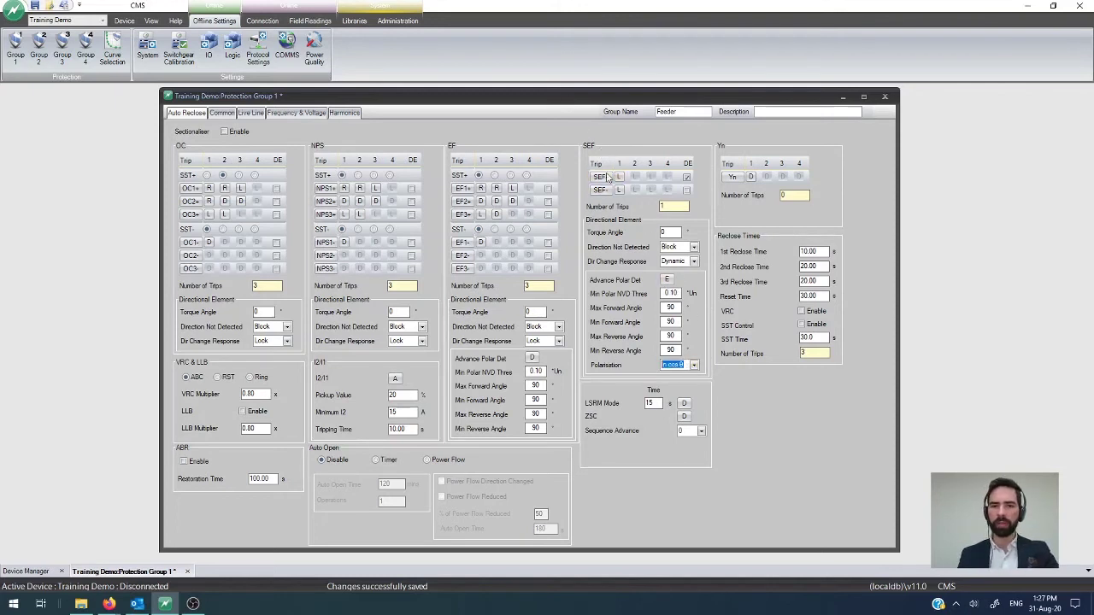
Step: Review the SEF Polarisation options, keep In cos θ selected, and save the Protection Group 1 settings
click(694, 366)
click(697, 374)
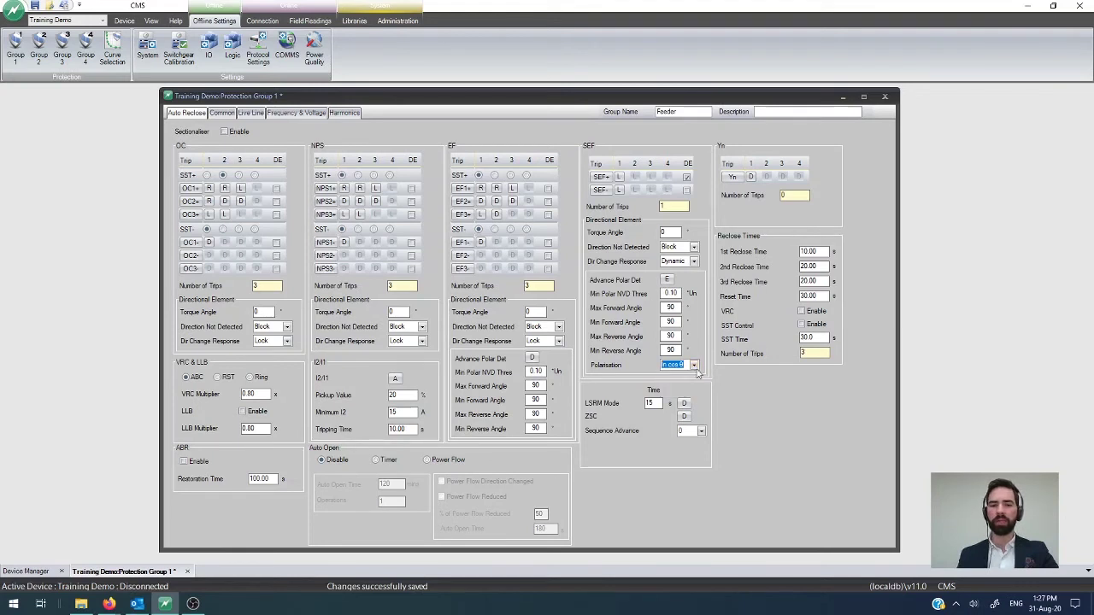
click(694, 366)
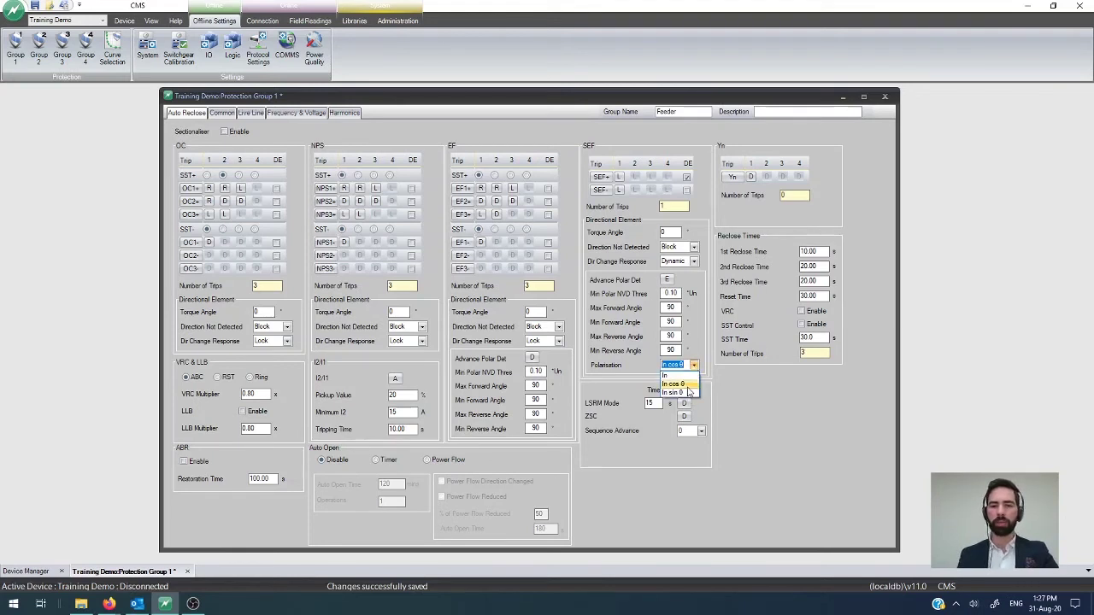
click(689, 383)
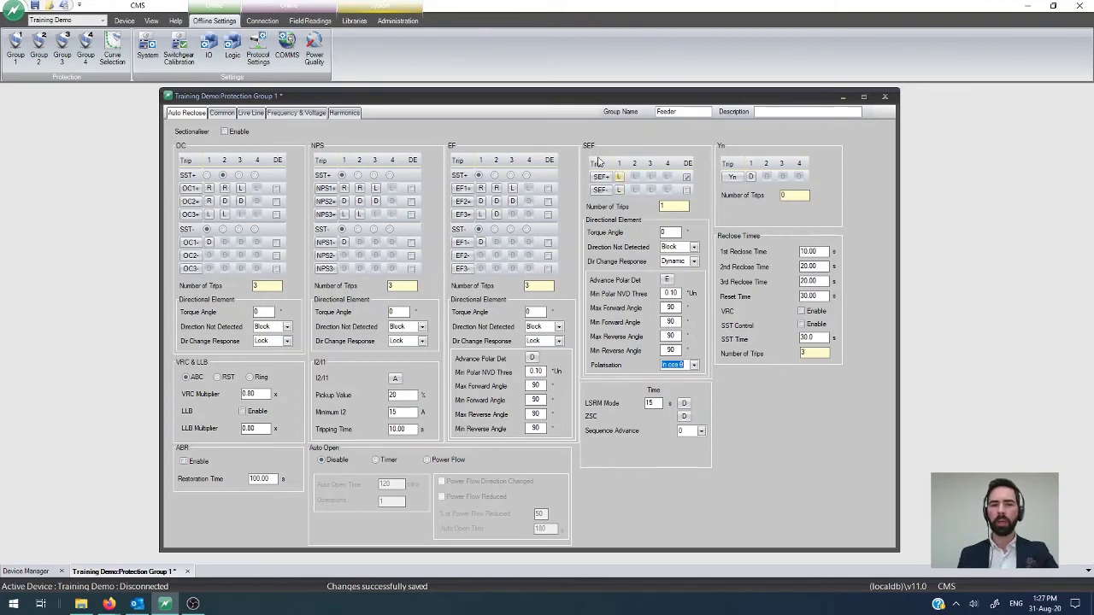
key(ctrl+s)
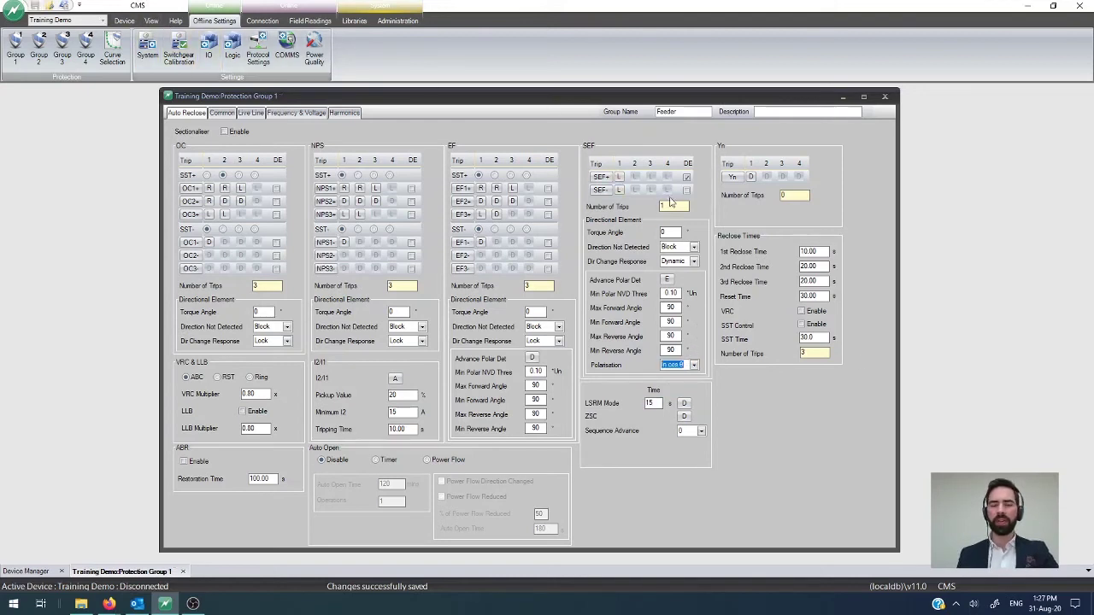
Step: Open the SEF+ curve settings and set the pickup current to 5 A and the tripping time to 4 s
click(601, 177)
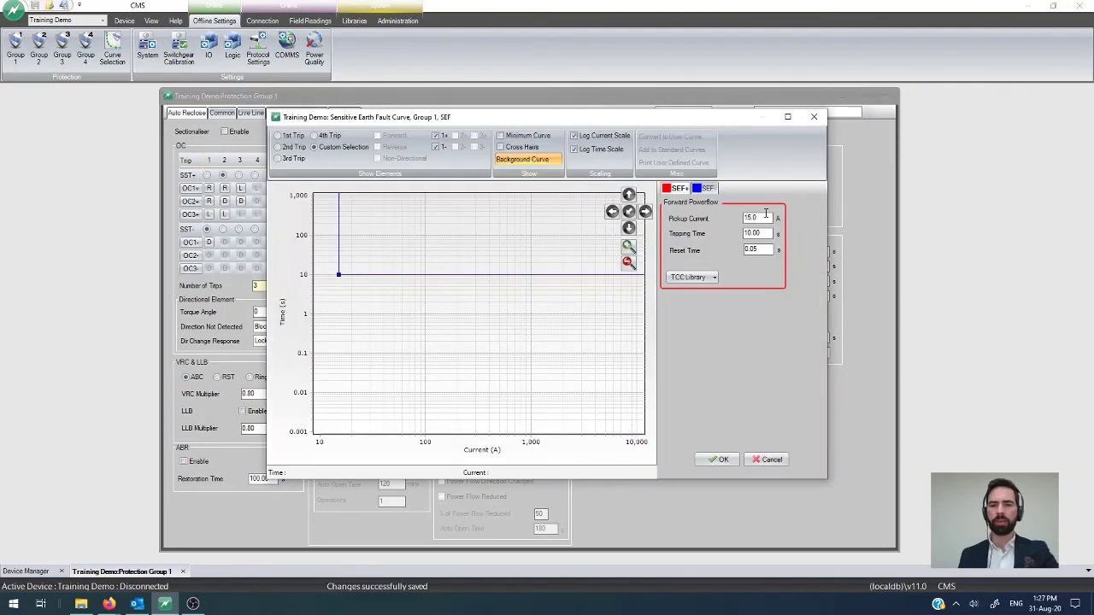
double_click(763, 217)
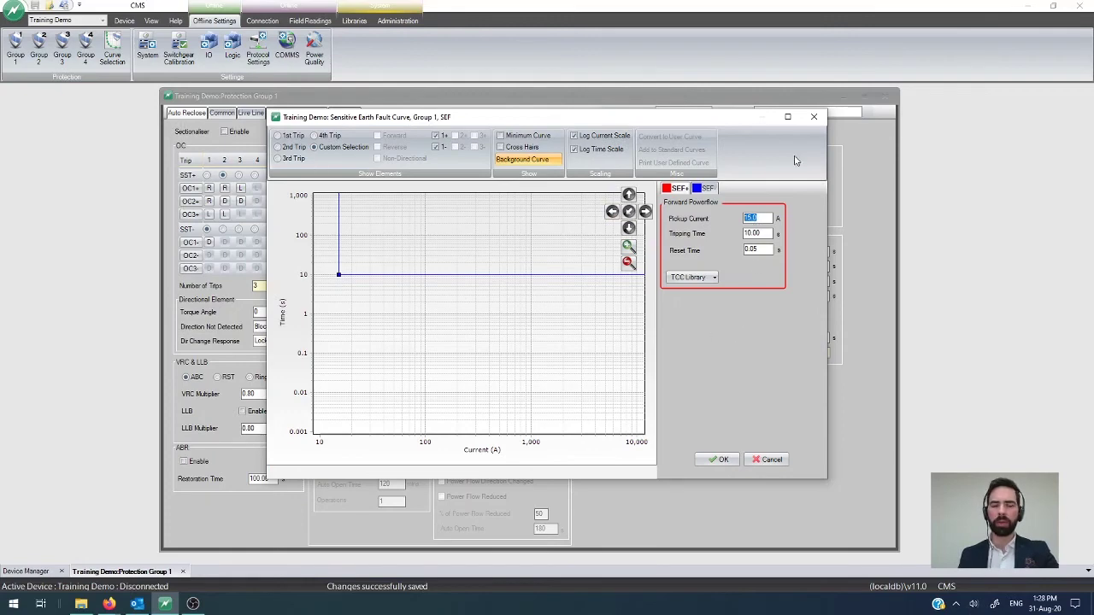
text(5)
double_click(750, 233)
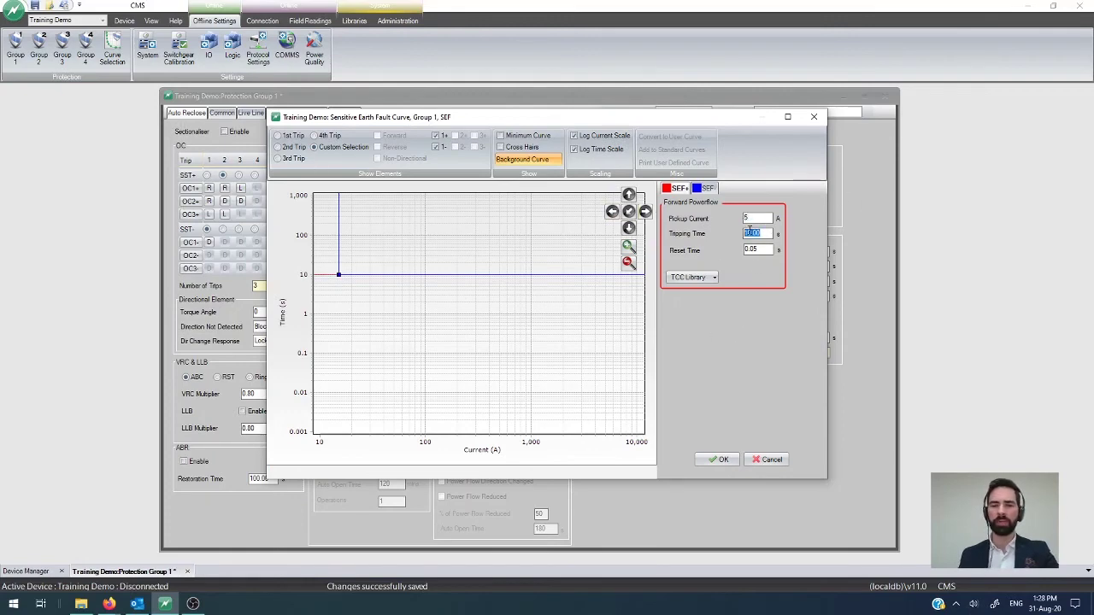
text(1)
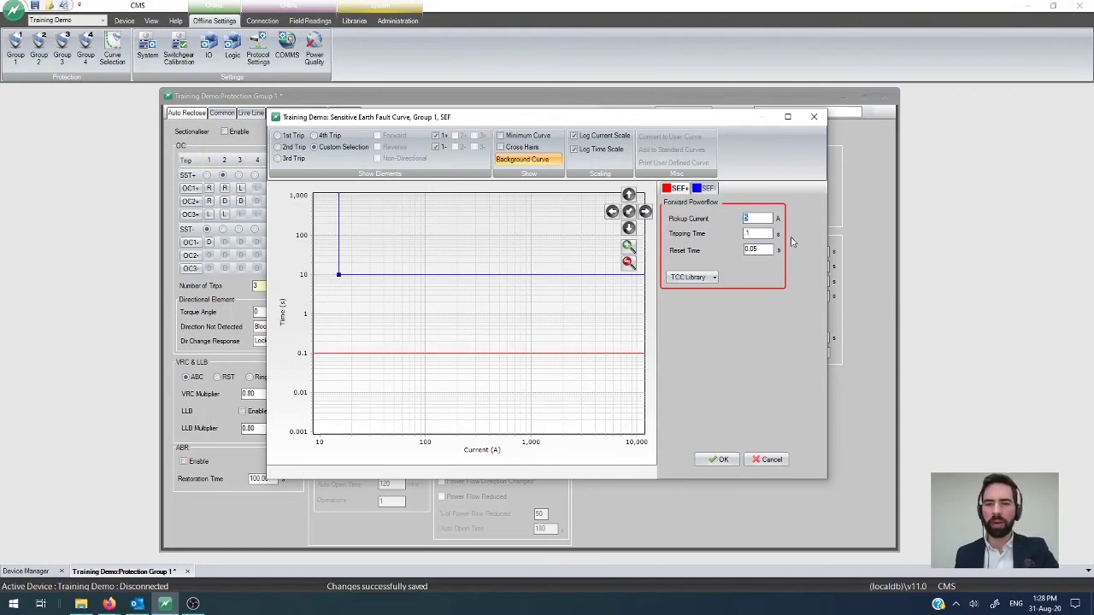
double_click(752, 232)
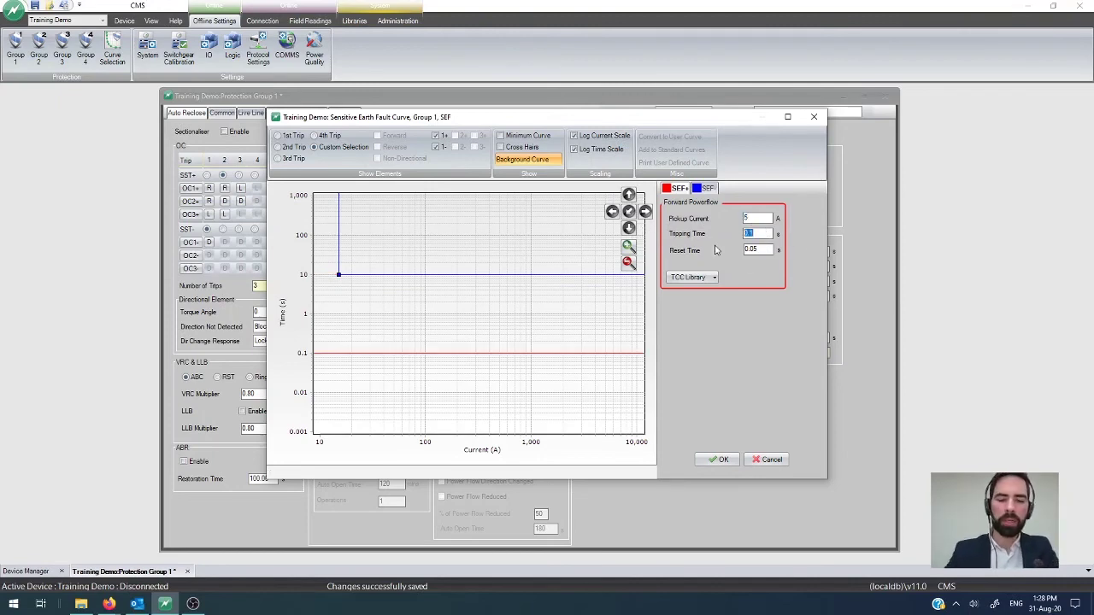
text(4)
key(shift+Tab)
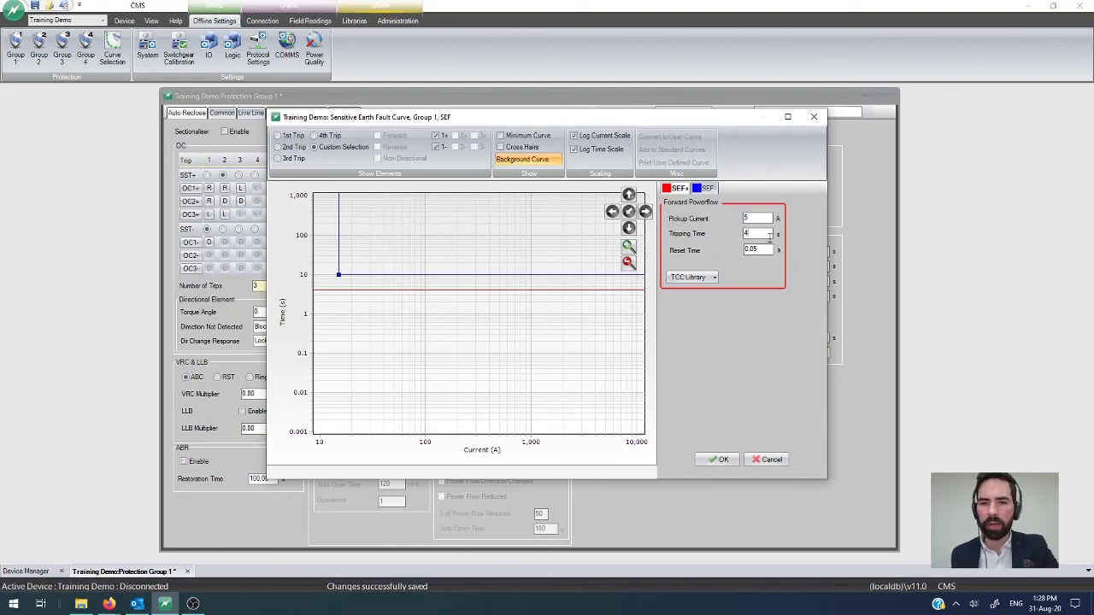
drag(767, 250, 734, 251)
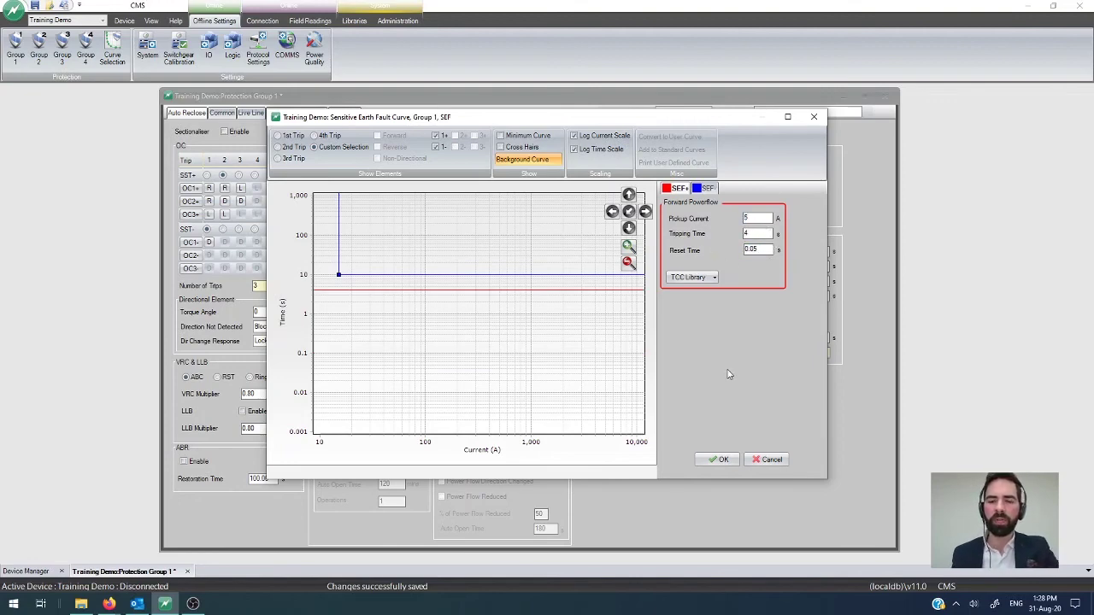
Step: Compare the SEF- reverse powerflow settings with the SEF+ forward ones and accept the sensitive earth fault curve changes
click(704, 189)
click(677, 189)
click(704, 190)
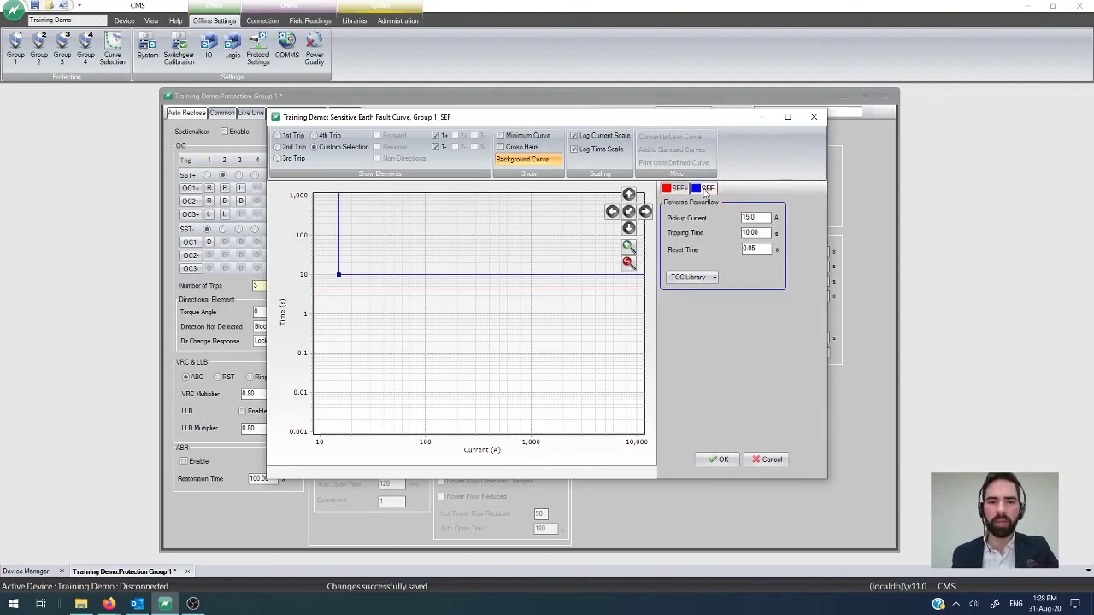
click(677, 189)
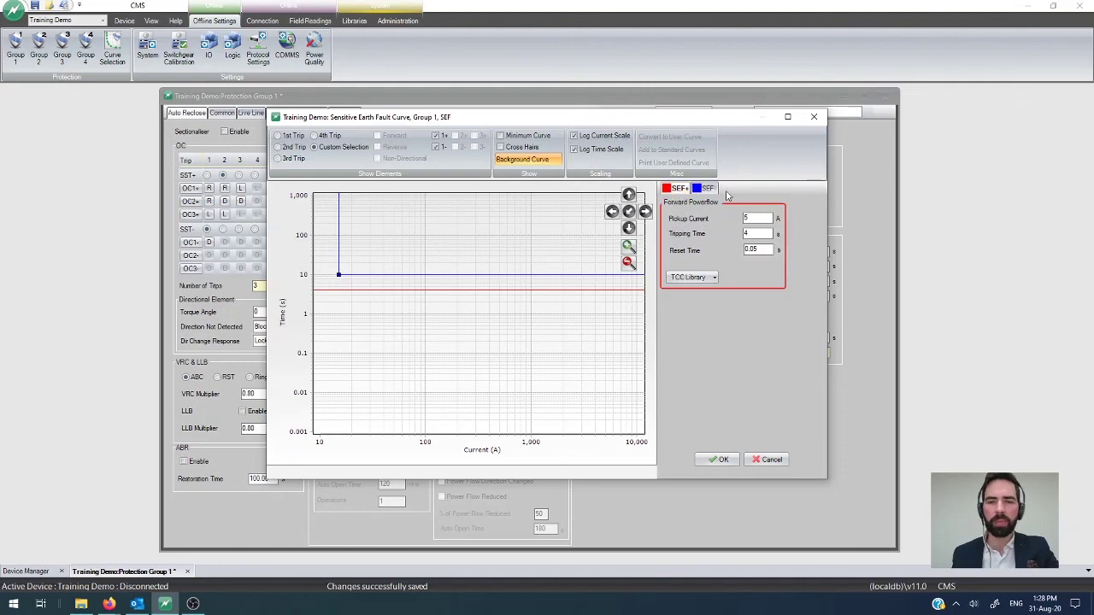
click(718, 460)
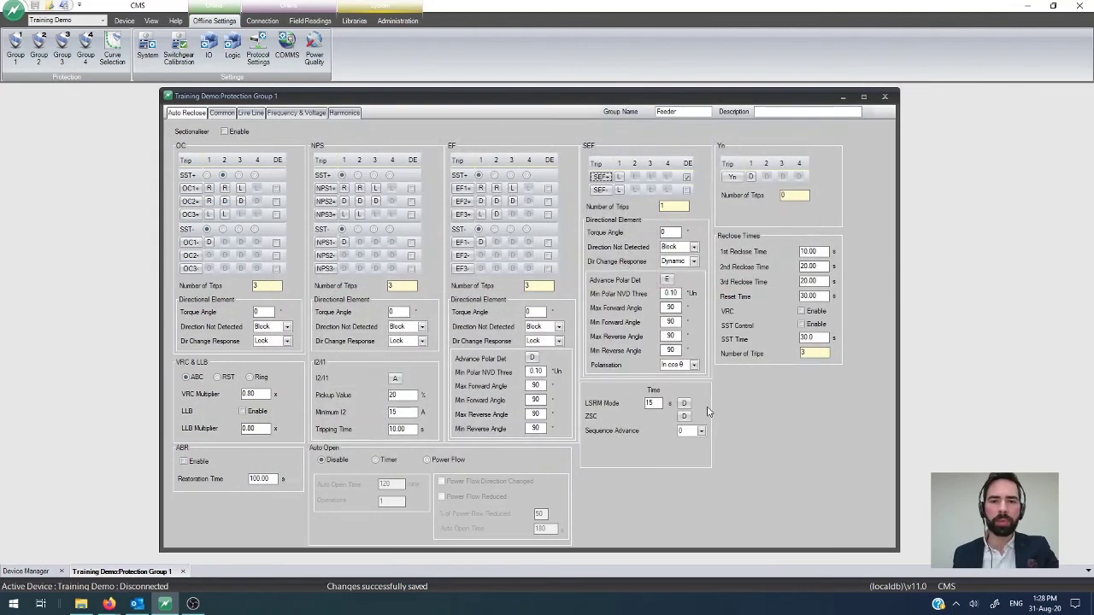